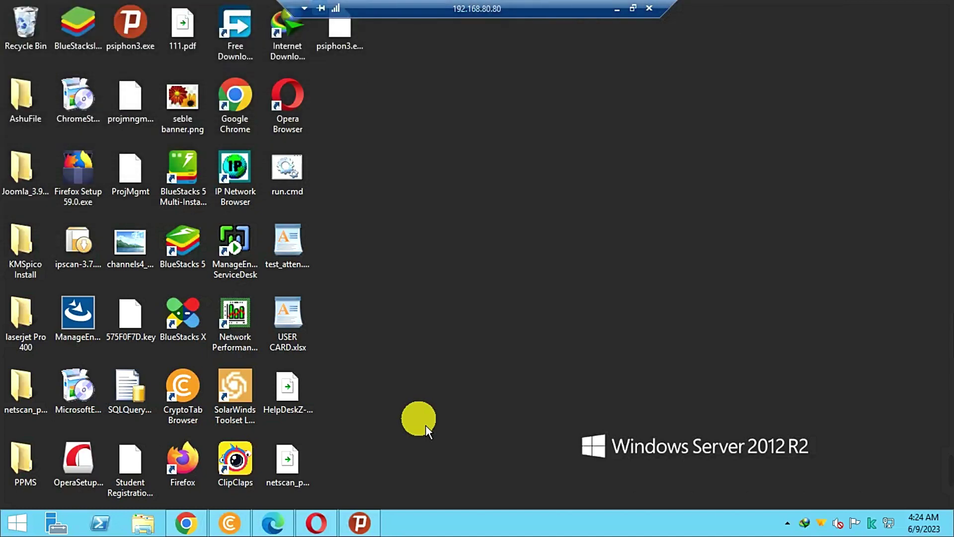
Bring up the Start screen to search for Local Security Policy.
{"action": "key", "text": "super"}
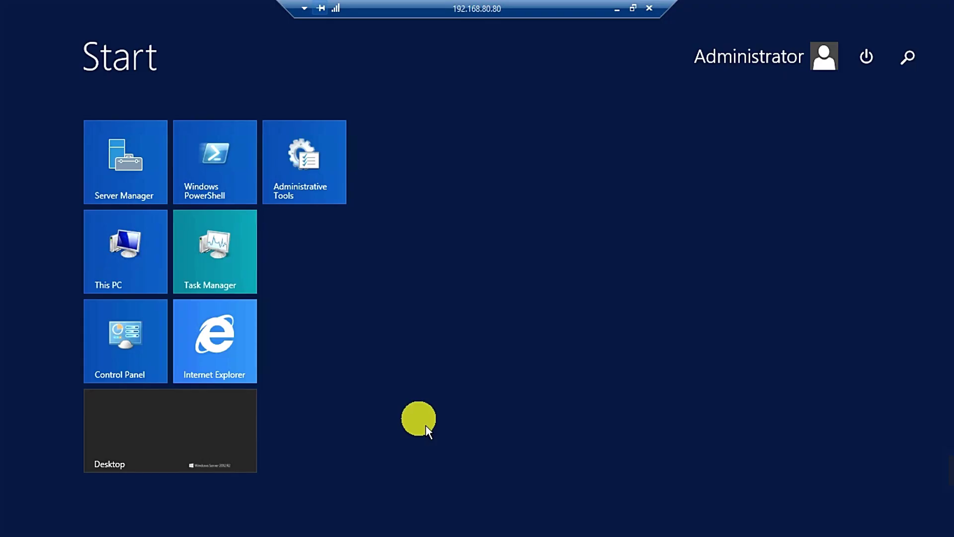
{"action": "type", "text": "loca"}
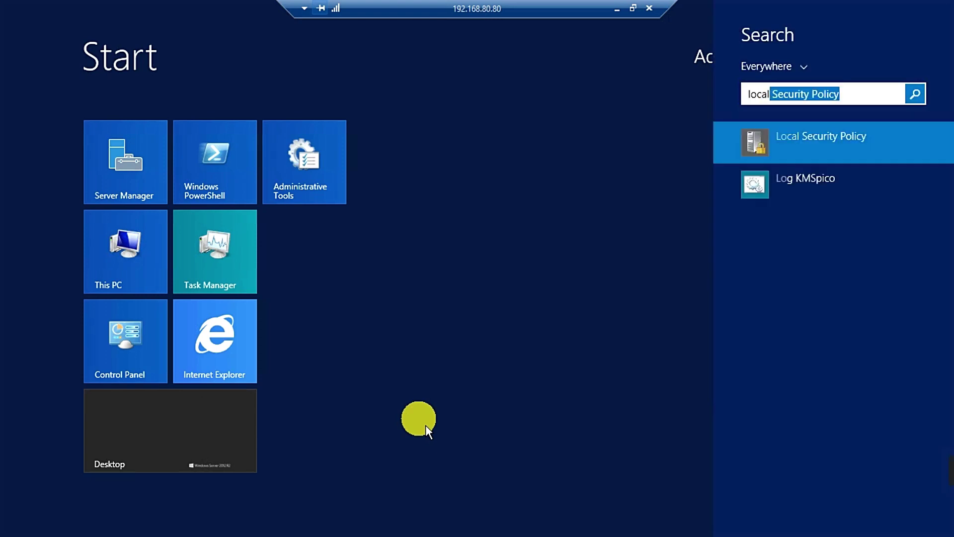
{"action": "type", "text": "l secur"}
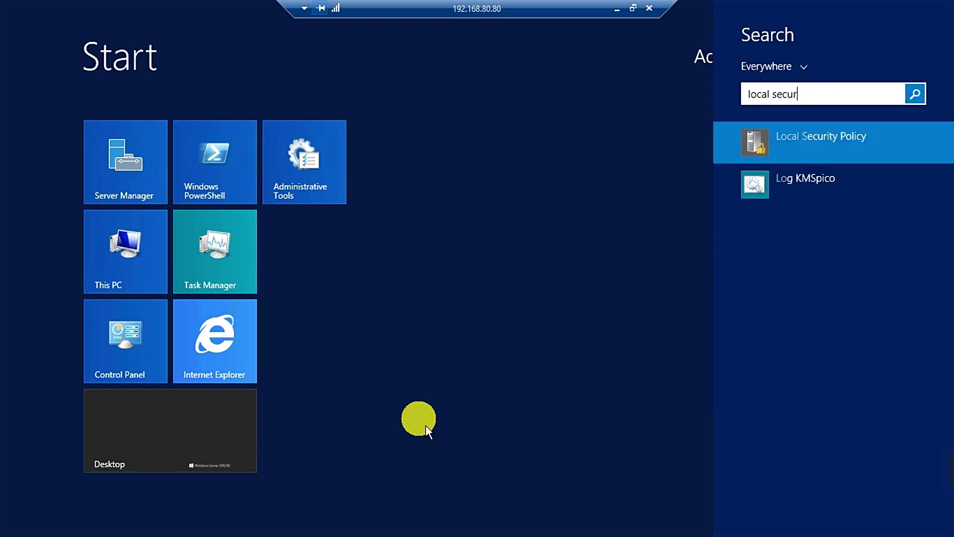
{"action": "type", "text": "ity po"}
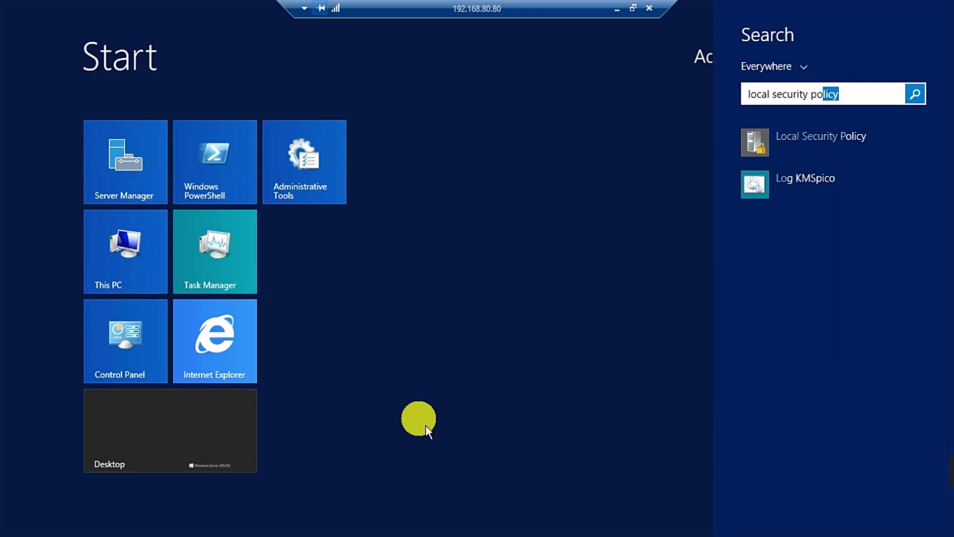
{"action": "type", "text": "licy"}
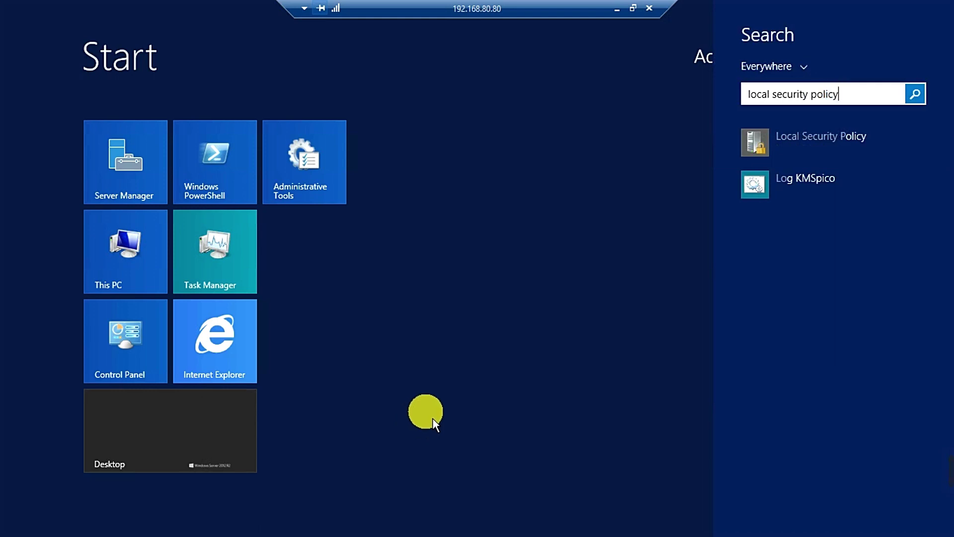
Launch Local Security Policy and show Password Policy under Account Policies.
{"action": "left_click", "coordinate": [790, 155]}
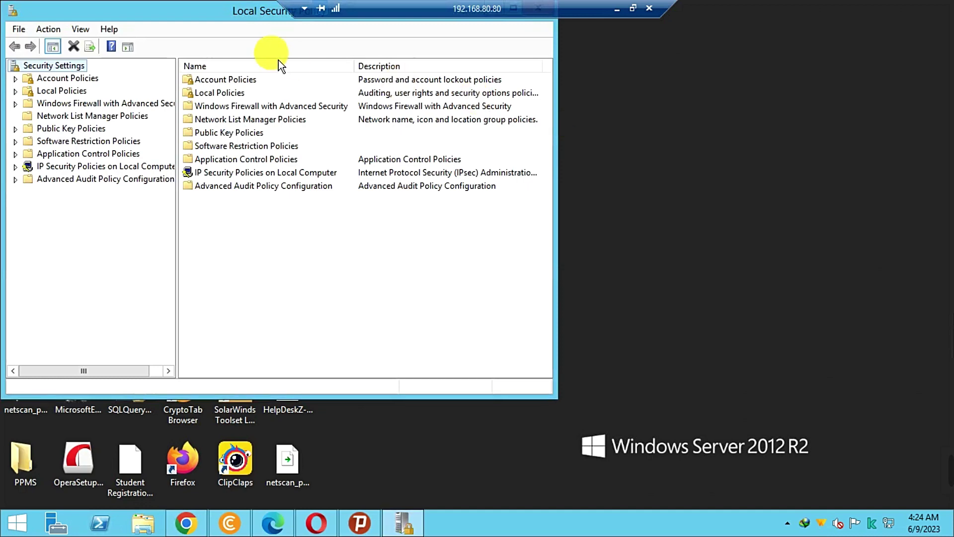
{"action": "left_click_drag", "start_coordinate": [251, 18], "coordinate": [418, 79]}
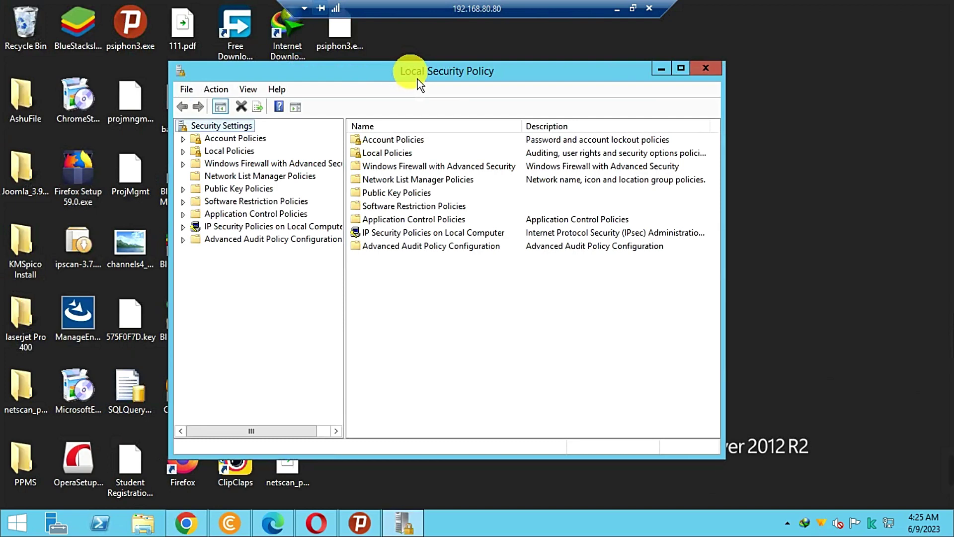
{"action": "left_click", "coordinate": [184, 139]}
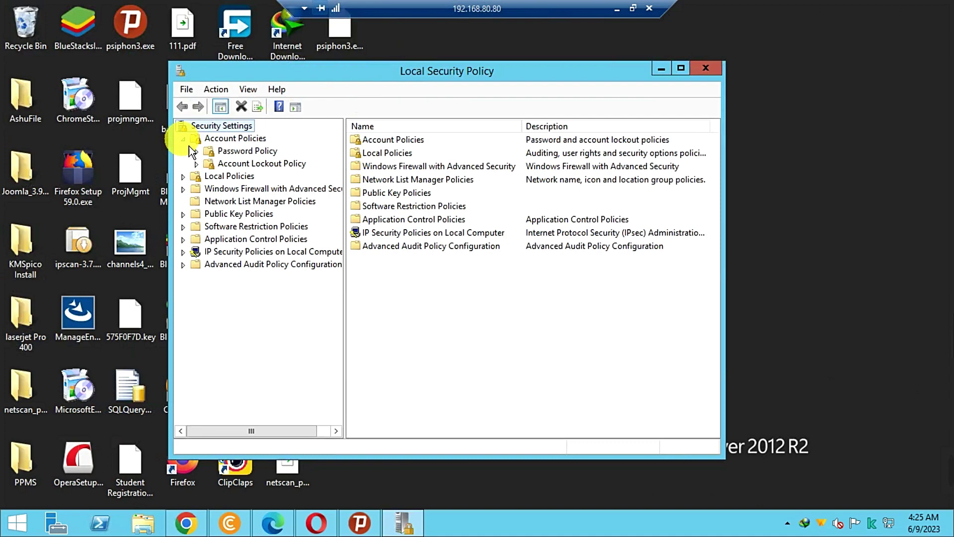
{"action": "left_click", "coordinate": [237, 155]}
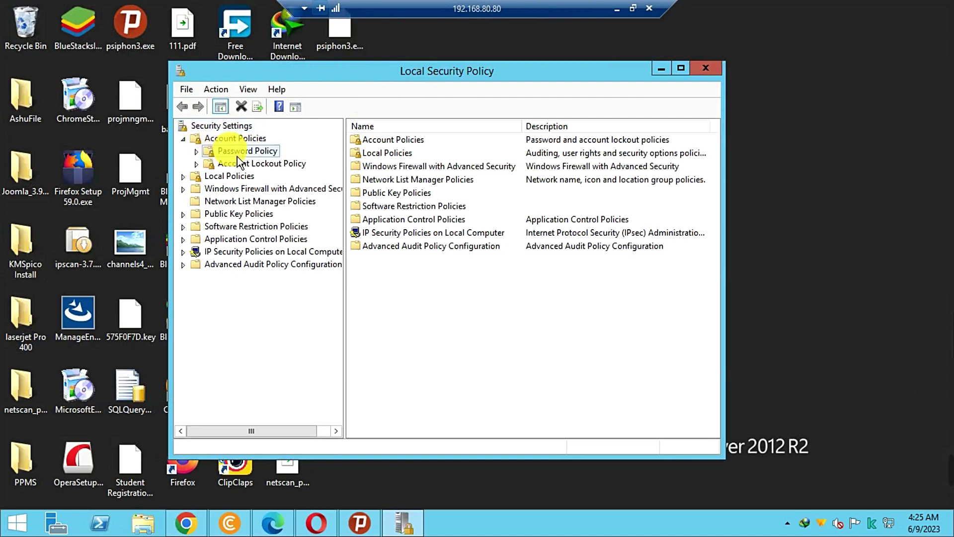
{"action": "left_click", "coordinate": [426, 180]}
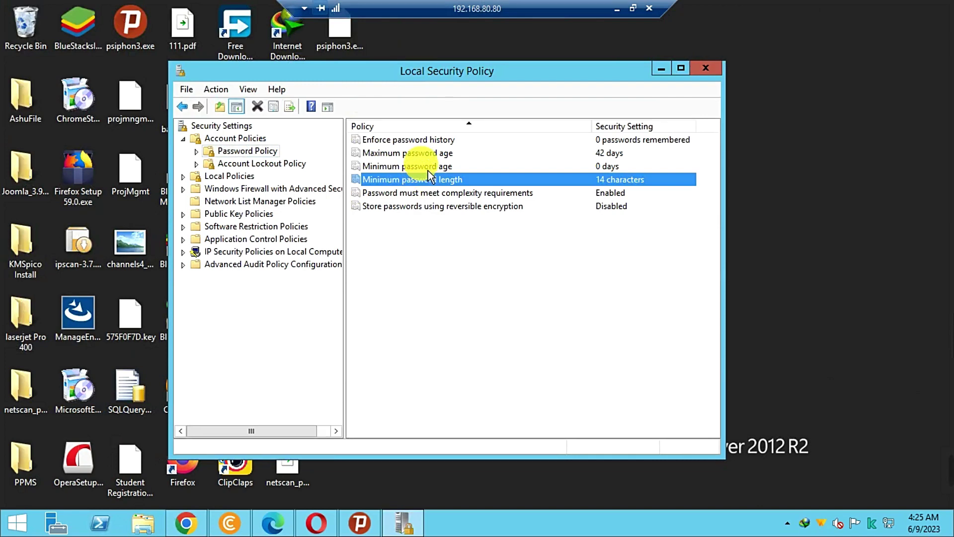
Set Maximum password age to 0 days and apply it.
{"action": "double_click", "coordinate": [416, 154]}
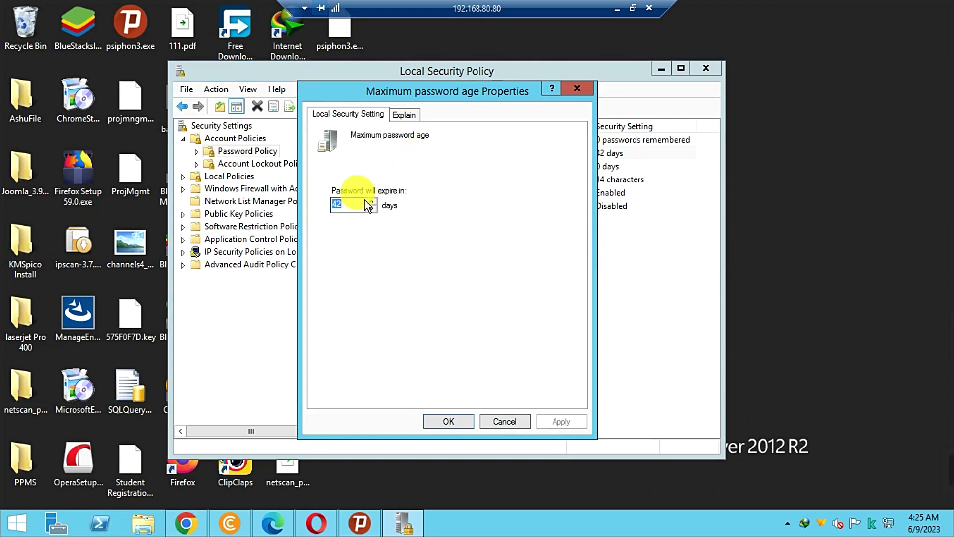
{"action": "type", "text": "0"}
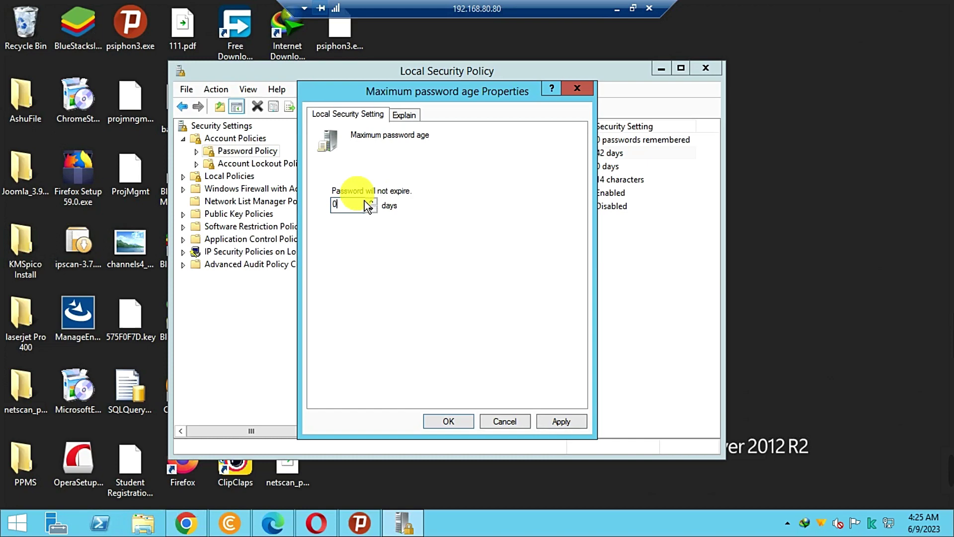
{"action": "left_click", "coordinate": [562, 421]}
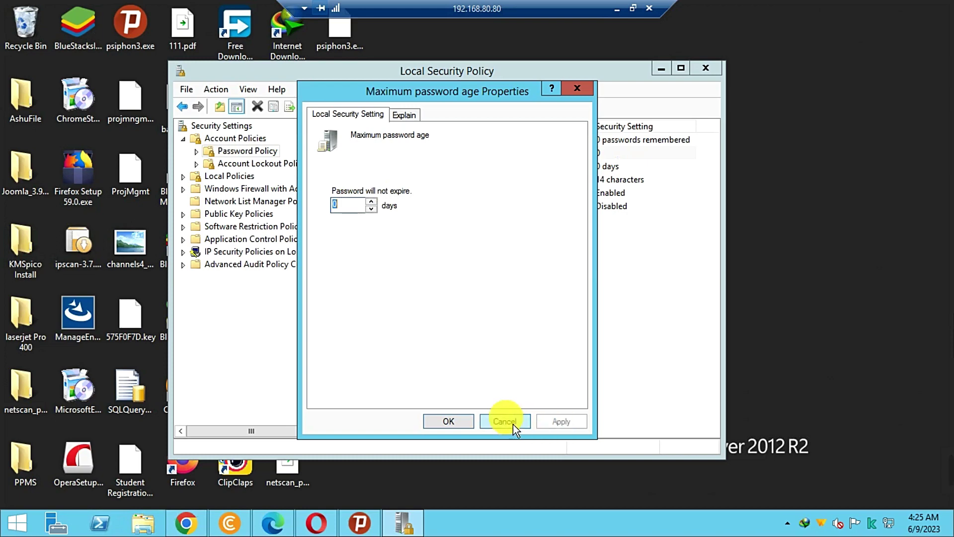
{"action": "left_click", "coordinate": [473, 424]}
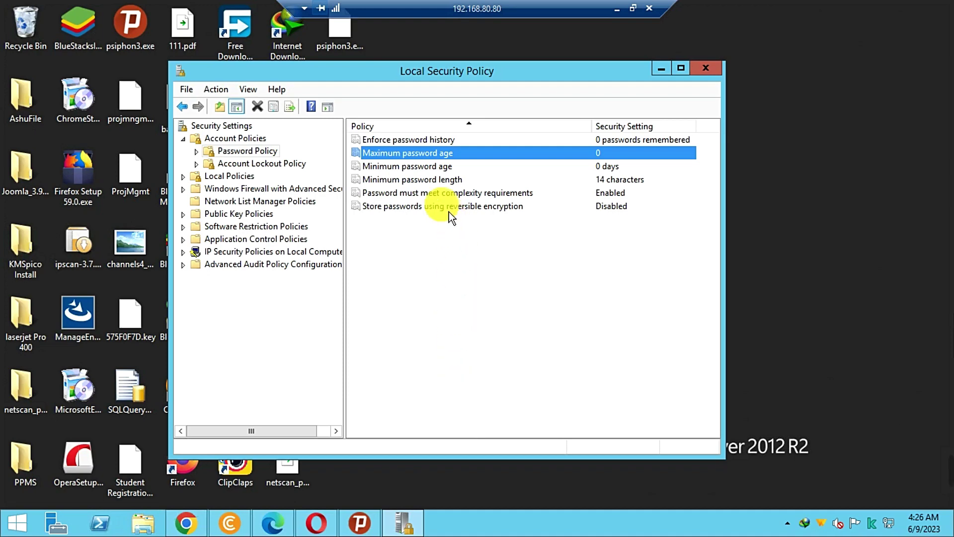
Lower Minimum password length from 14 to 5 characters and confirm.
{"action": "double_click", "coordinate": [433, 179]}
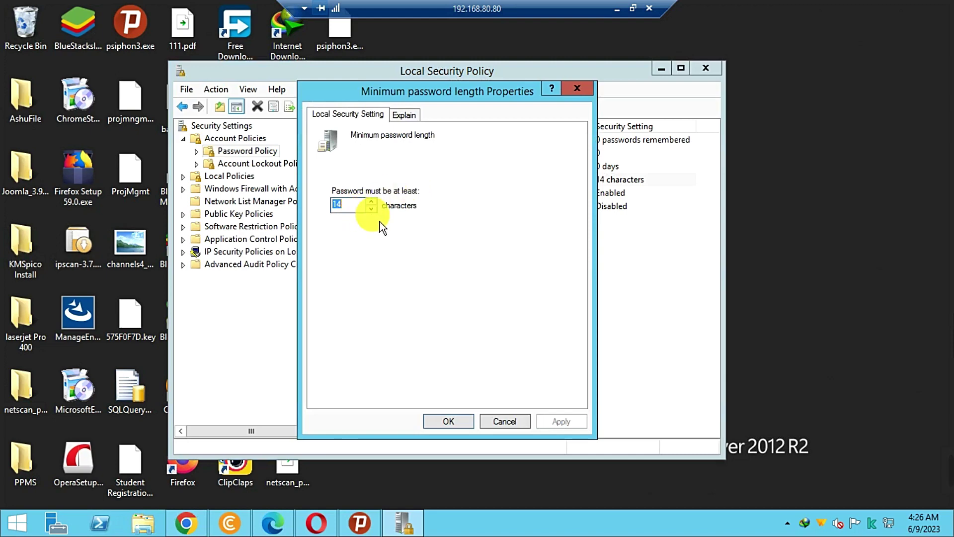
{"action": "type", "text": "1"}
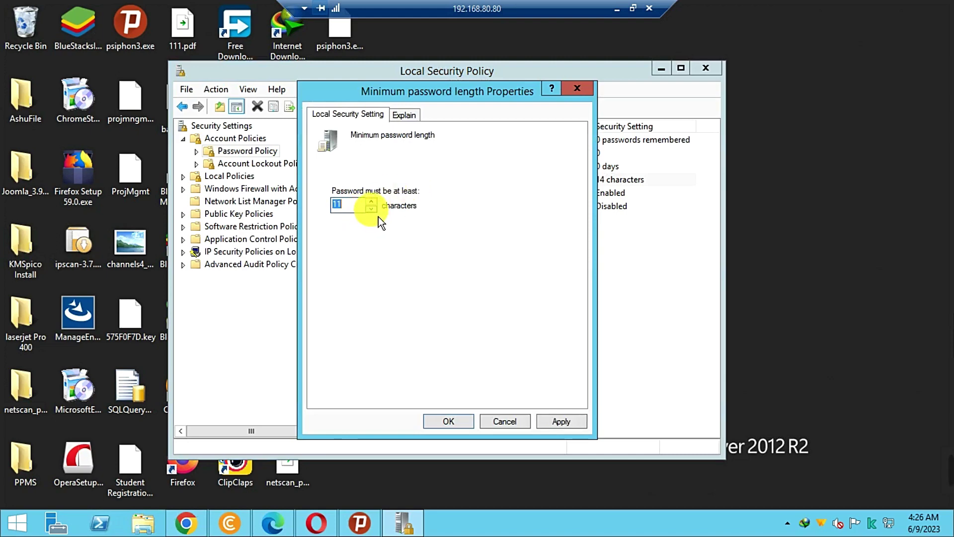
{"action": "type", "text": "07"}
{"action": "key", "text": "Down"}
{"action": "key", "text": "Down"}
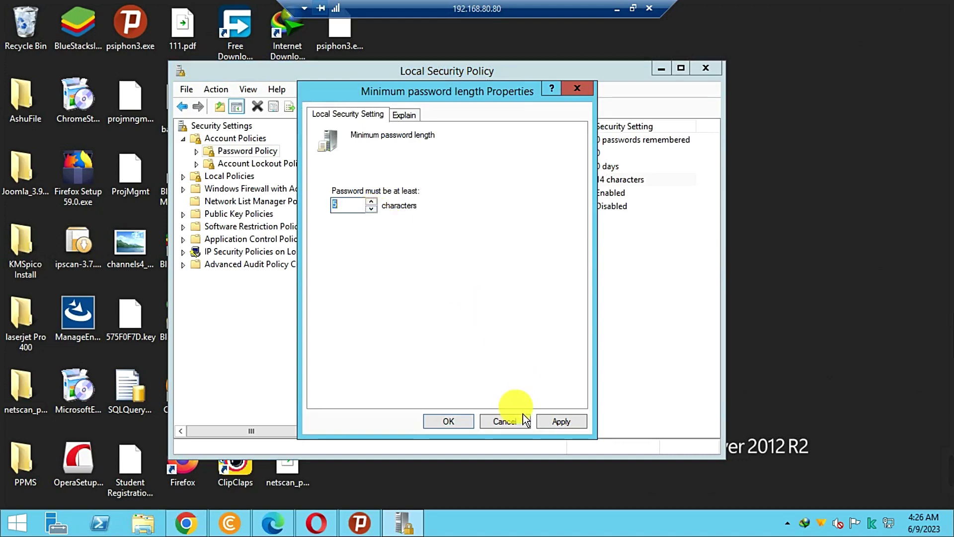
{"action": "left_click", "coordinate": [576, 421]}
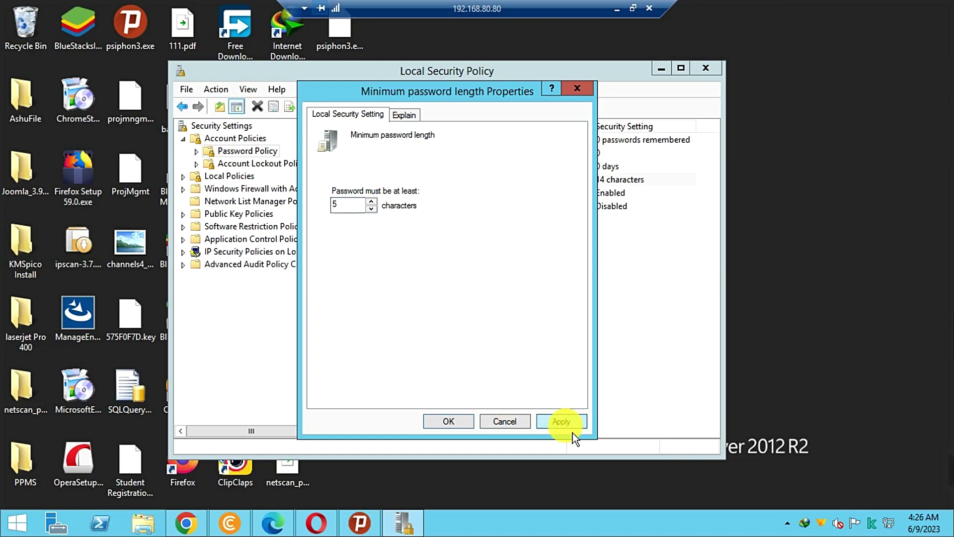
{"action": "left_click", "coordinate": [448, 421]}
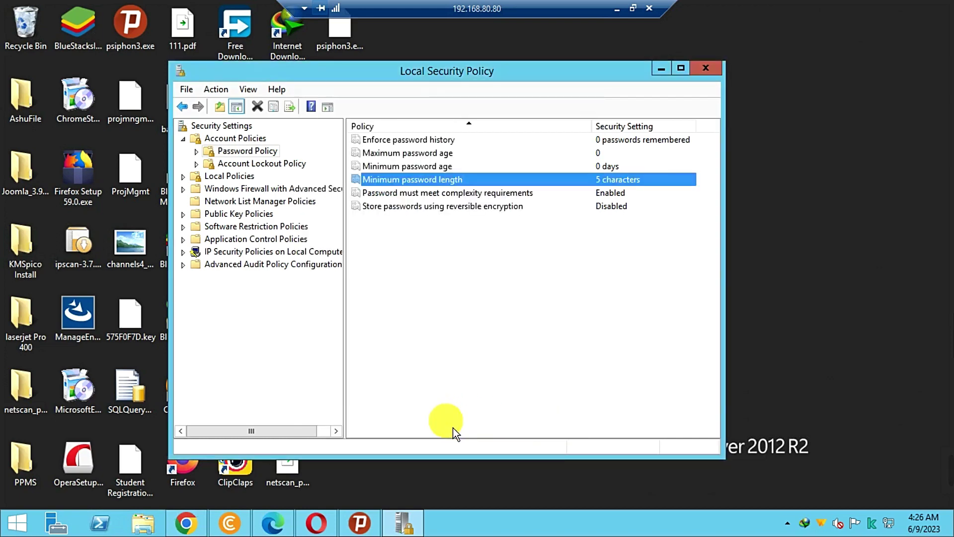
Set 'Password must meet complexity requirements' to Disabled and confirm.
{"action": "double_click", "coordinate": [447, 199]}
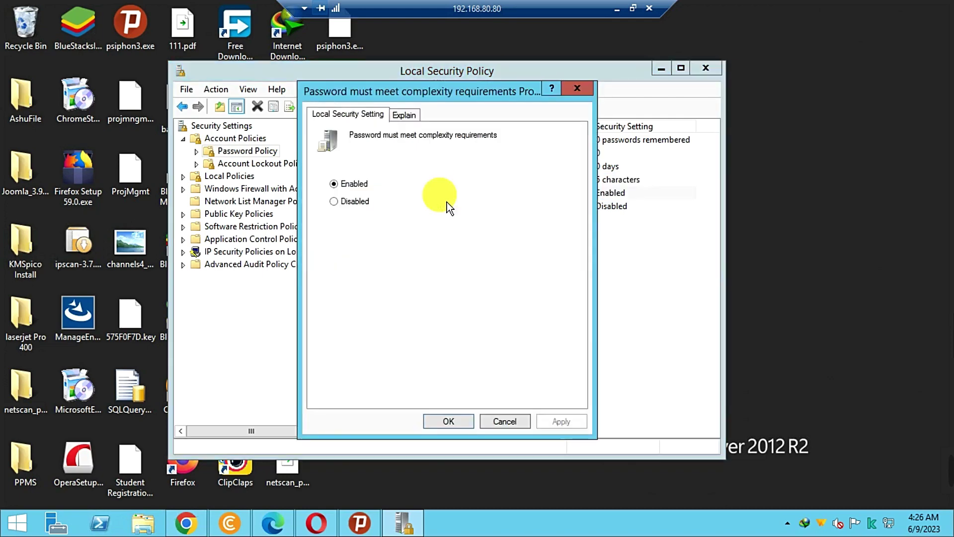
{"action": "left_click", "coordinate": [365, 210]}
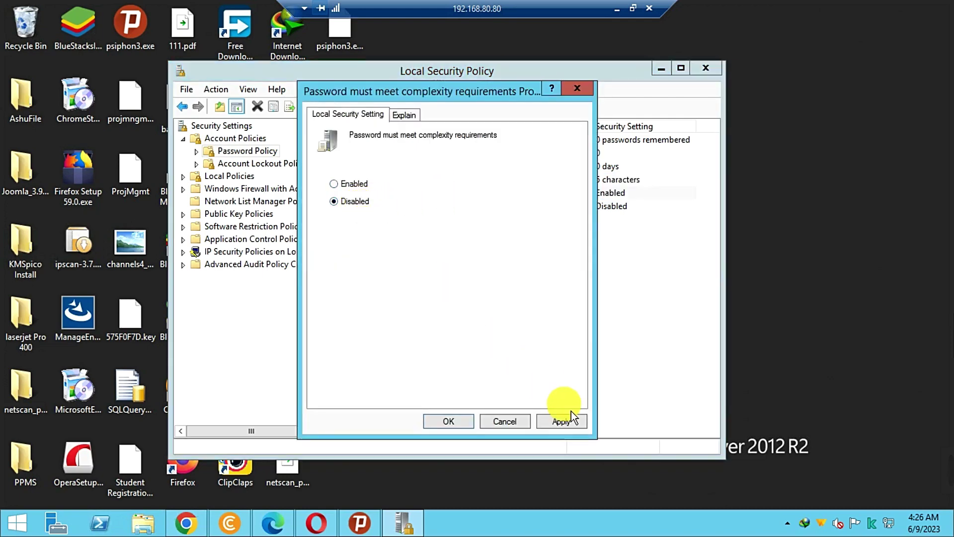
{"action": "left_click", "coordinate": [569, 424]}
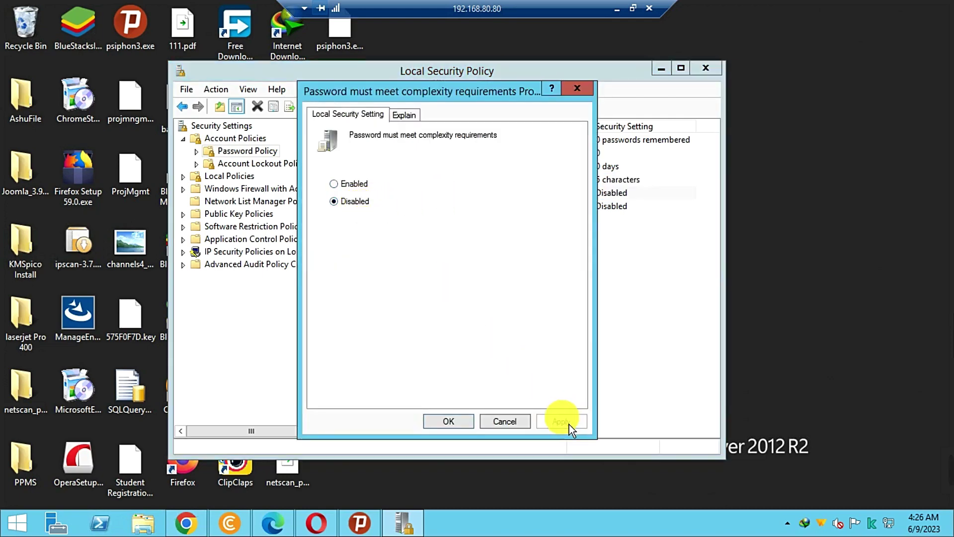
{"action": "left_click", "coordinate": [444, 427]}
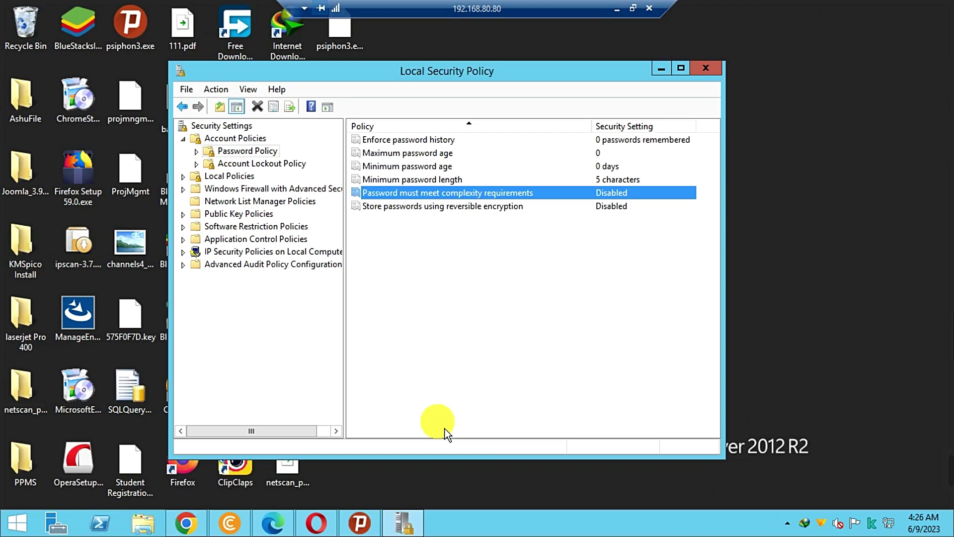
Close the Local Security Policy window to return to the desktop.
{"action": "left_click", "coordinate": [705, 68]}
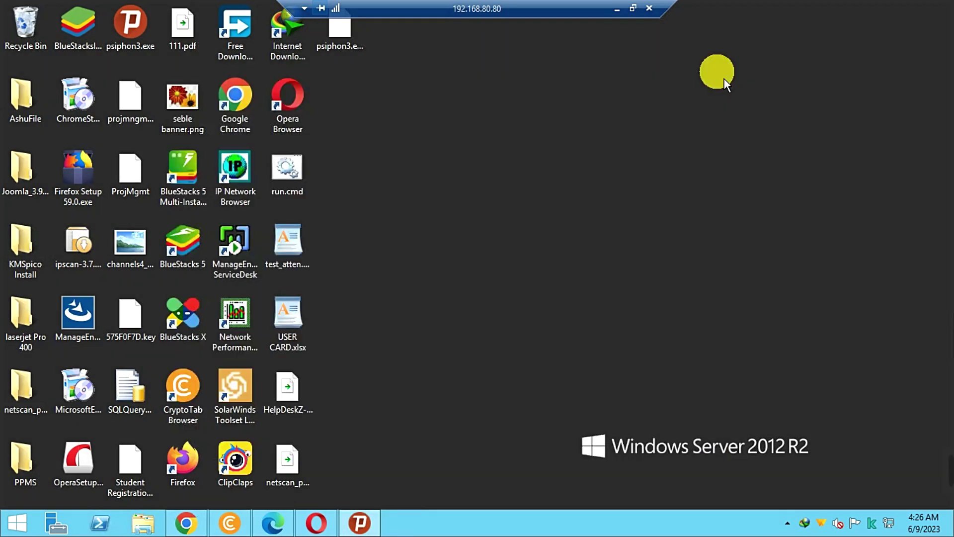